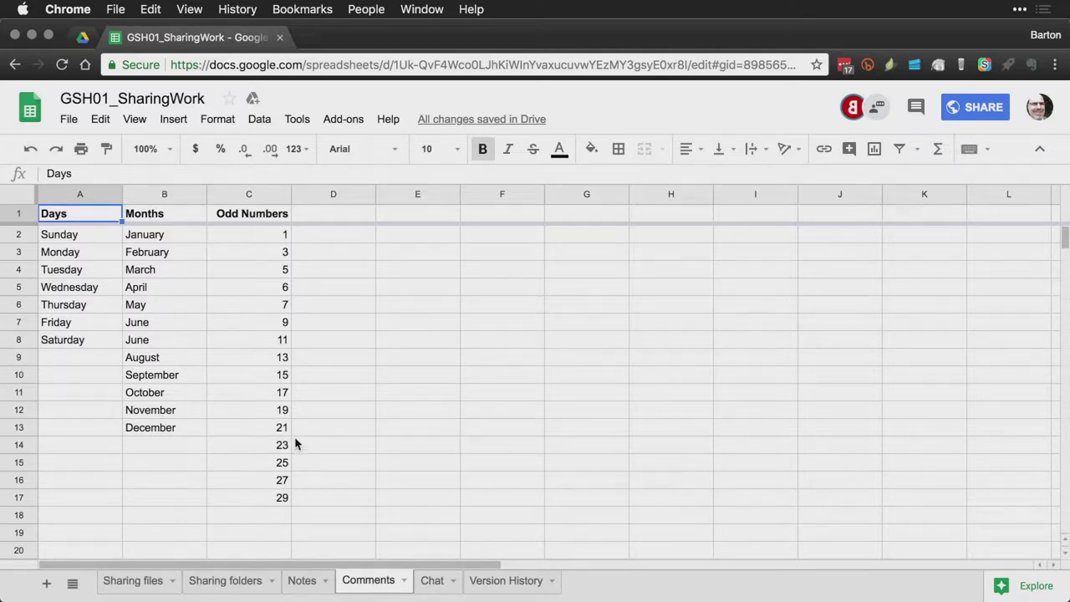
Step: Open an empty comment draft on cell B8, the second June entry
click(171, 343)
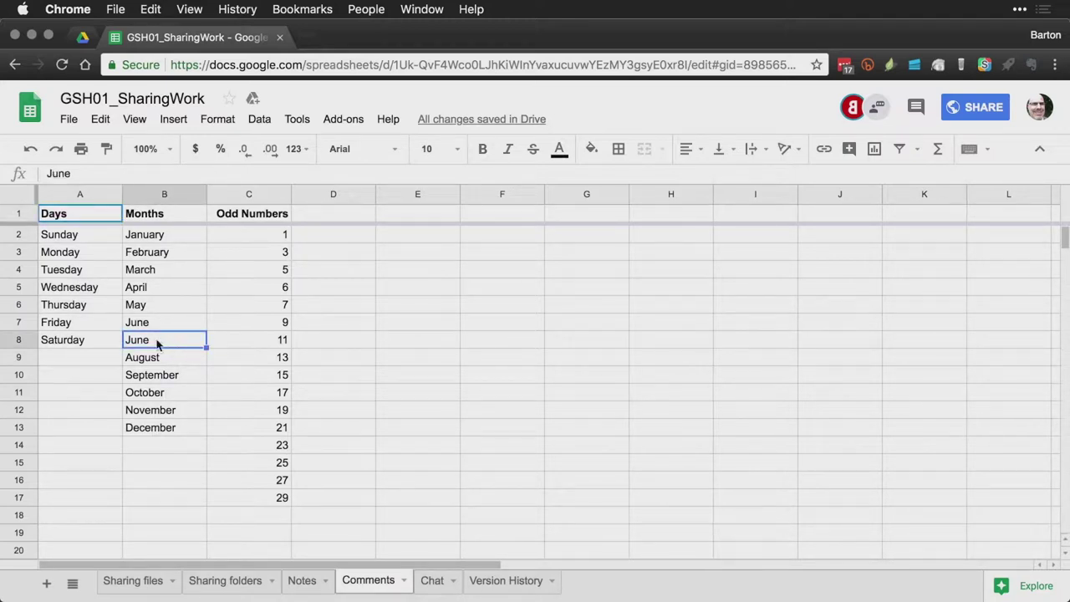
click(182, 122)
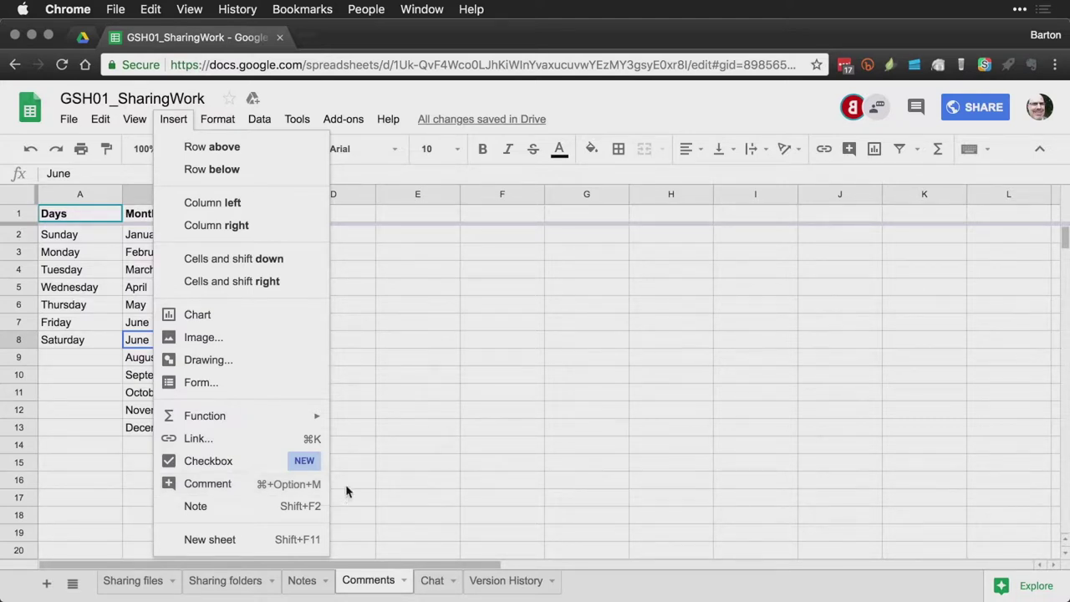
click(346, 486)
click(165, 339)
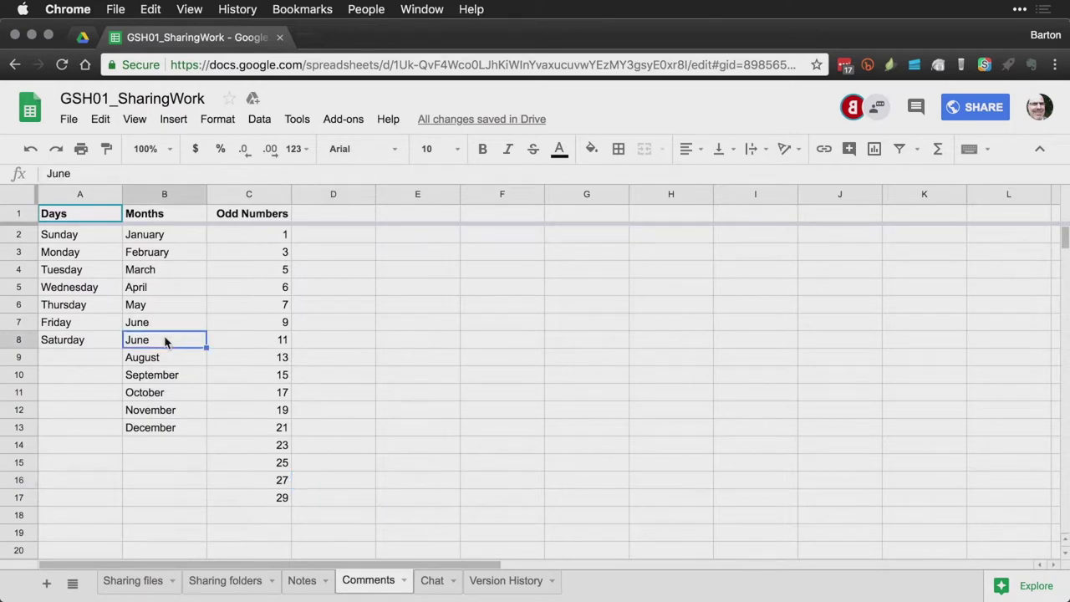
right_click(165, 339)
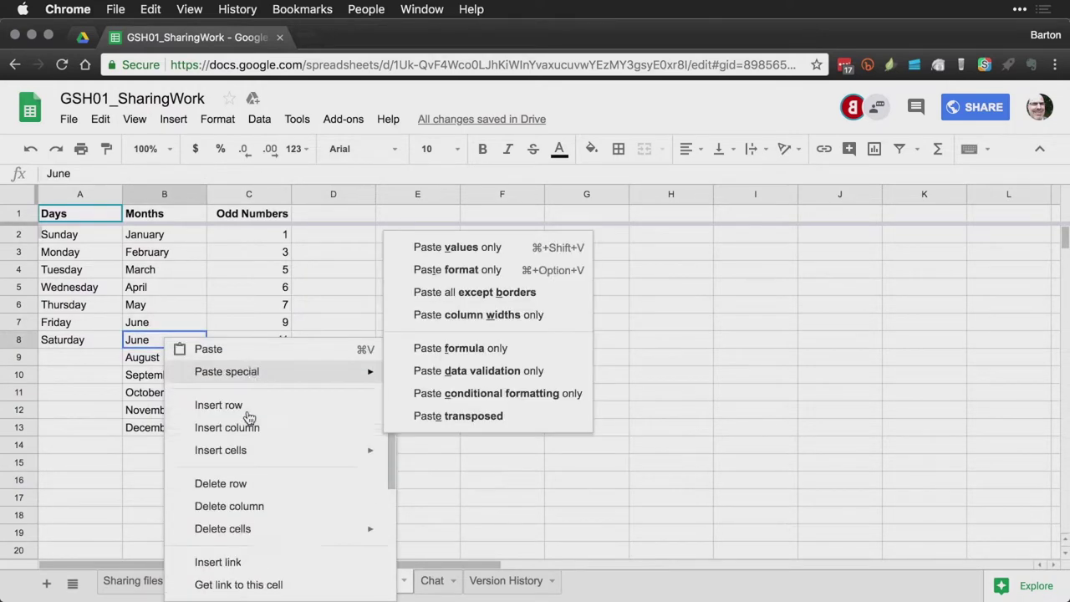
scroll(251, 418, down, 5)
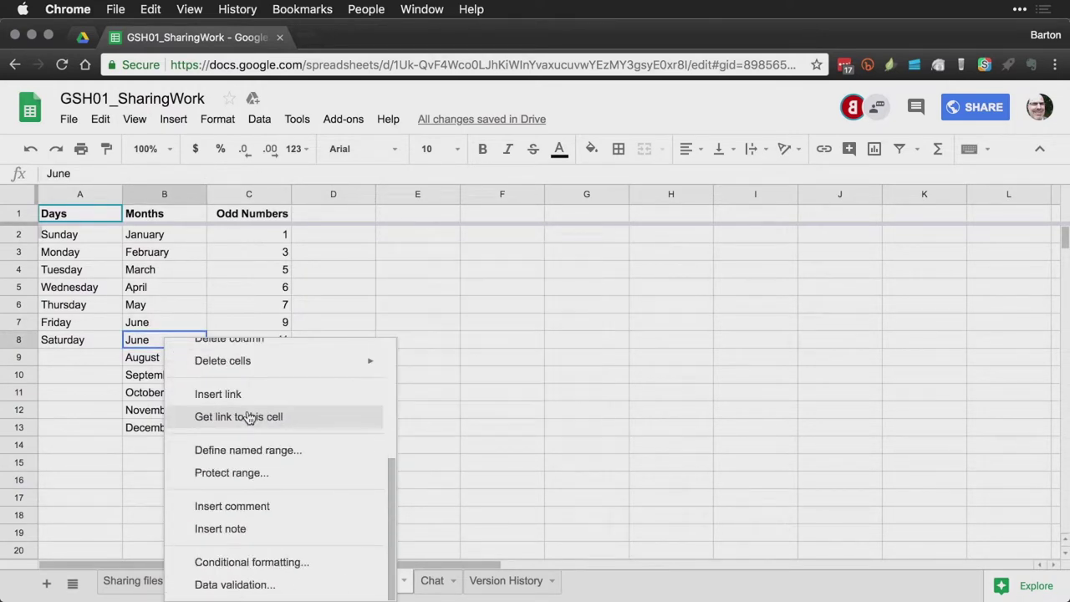
click(232, 506)
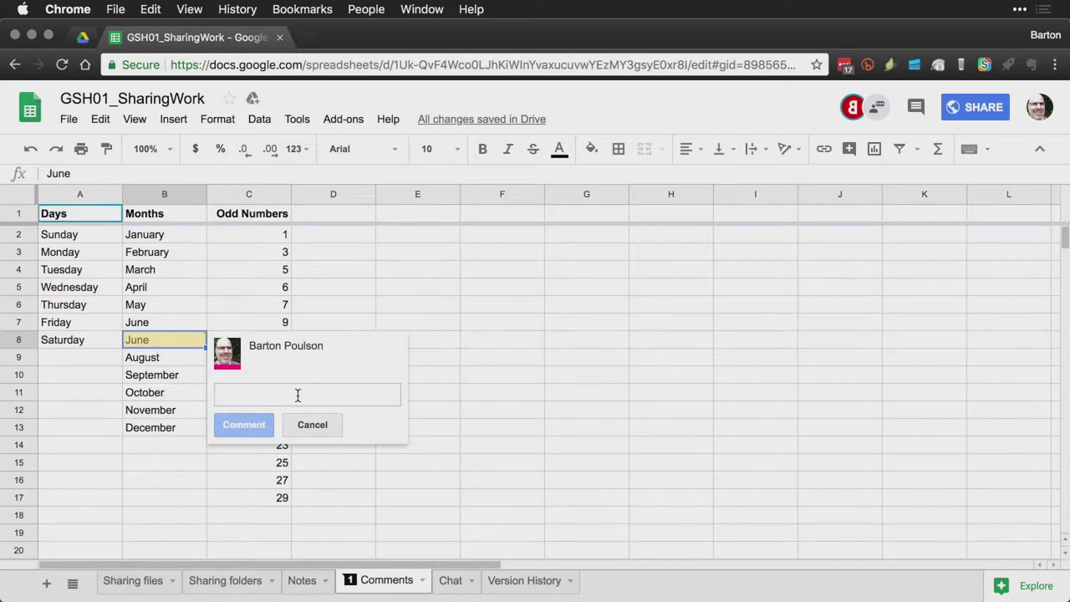
Step: Post the comment 'Why is this repeated?' on cell B8
text(Why is this repeated?)
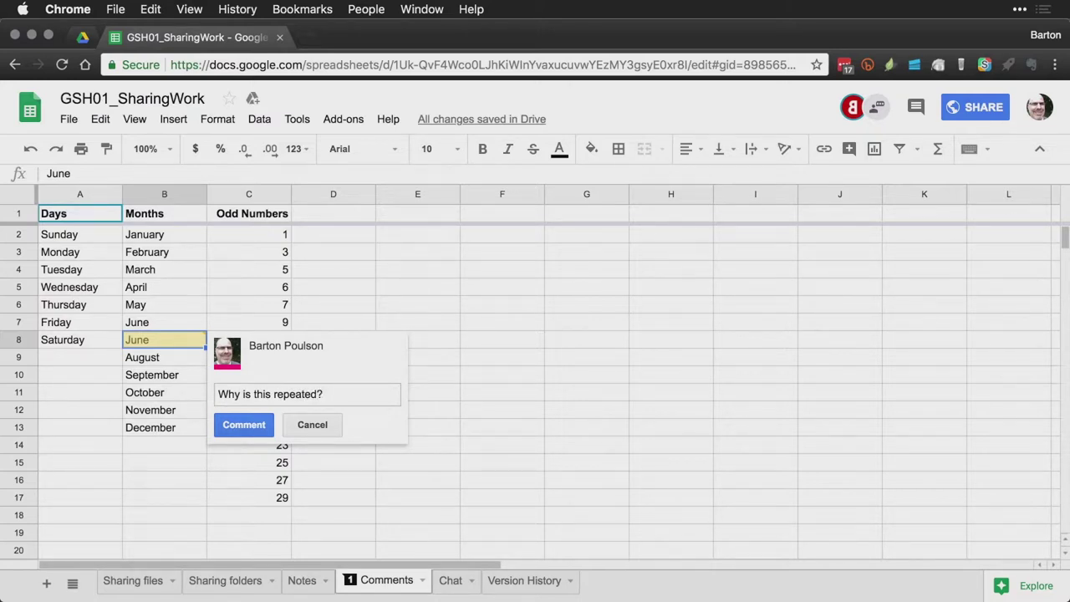
key(super+Return)
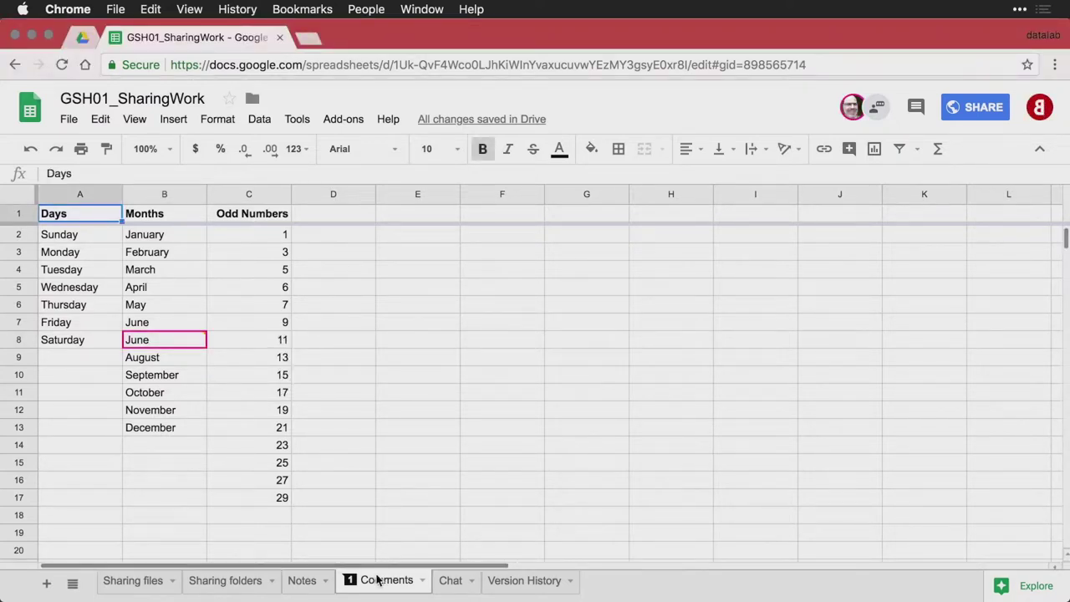
Step: Reply 'Because June was so good we wanted it twice.' in the B8 comment thread
click(352, 585)
mouse_move(201, 344)
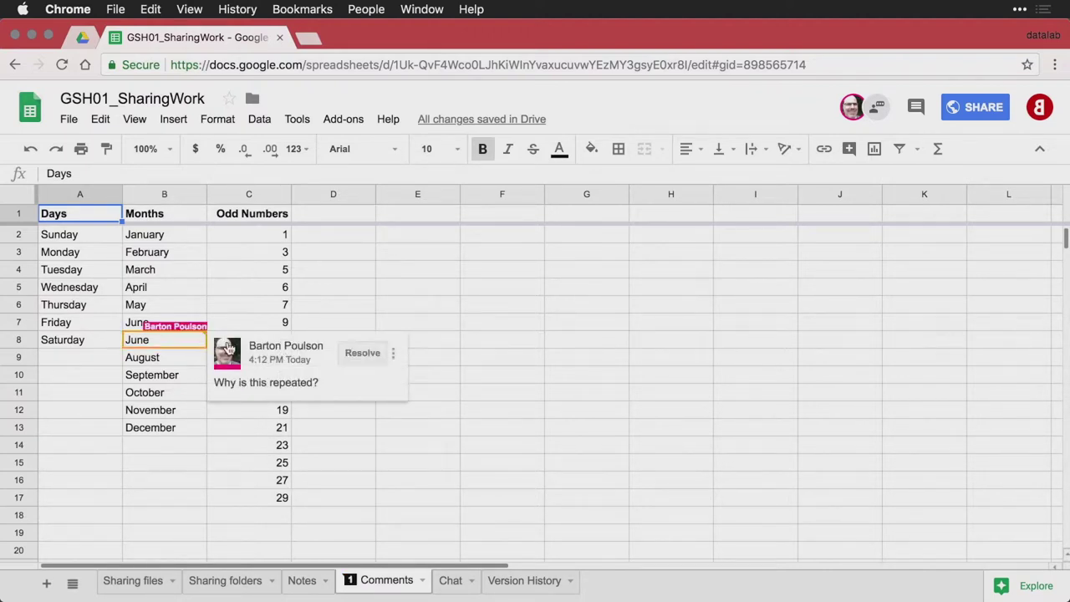
click(291, 388)
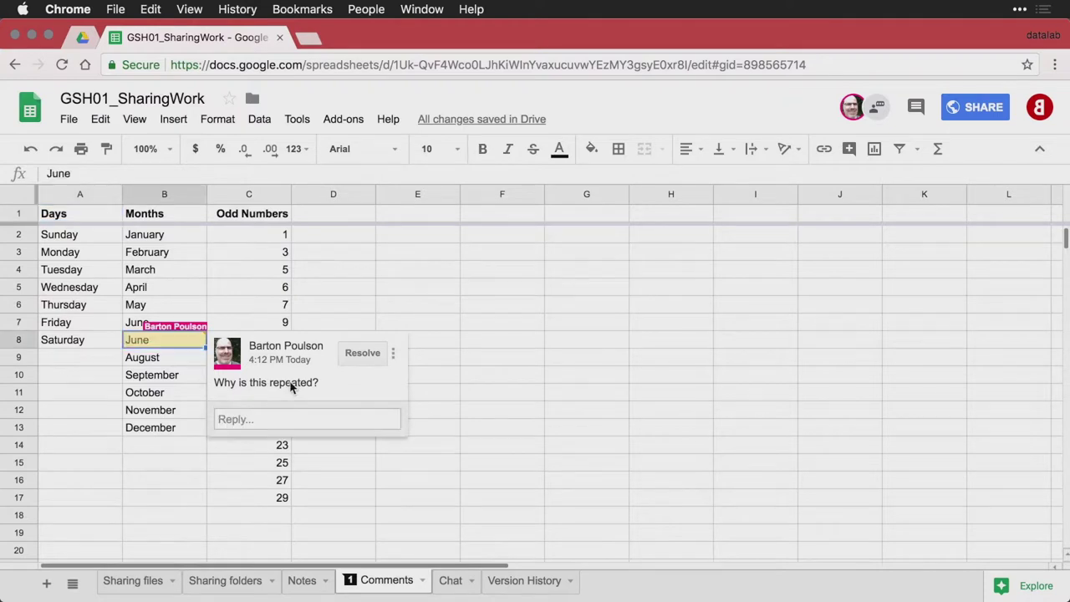
click(302, 422)
text(Beca)
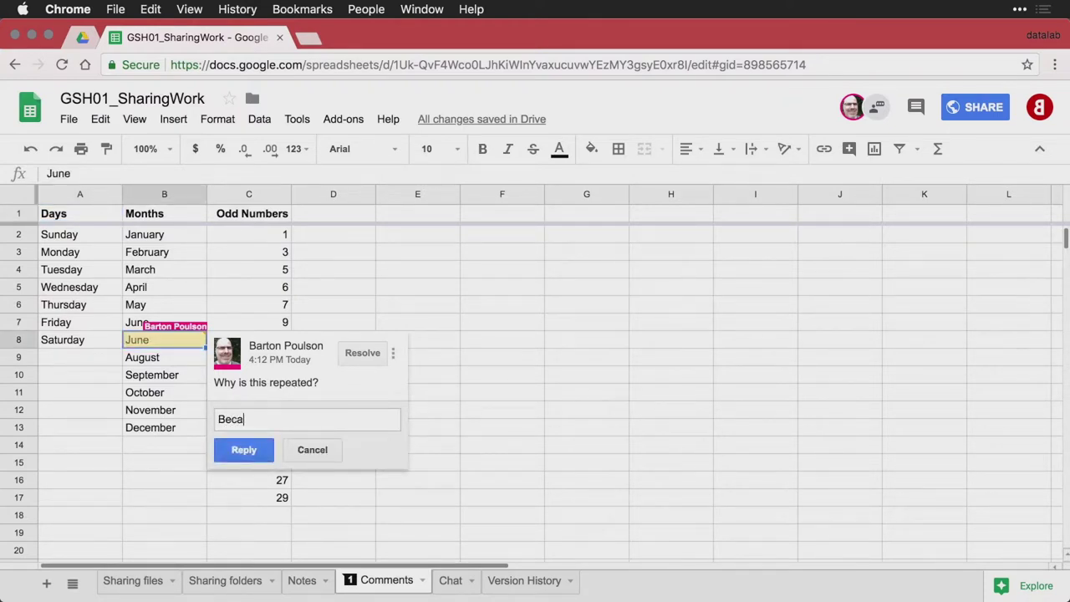
text(use June was so good we wa)
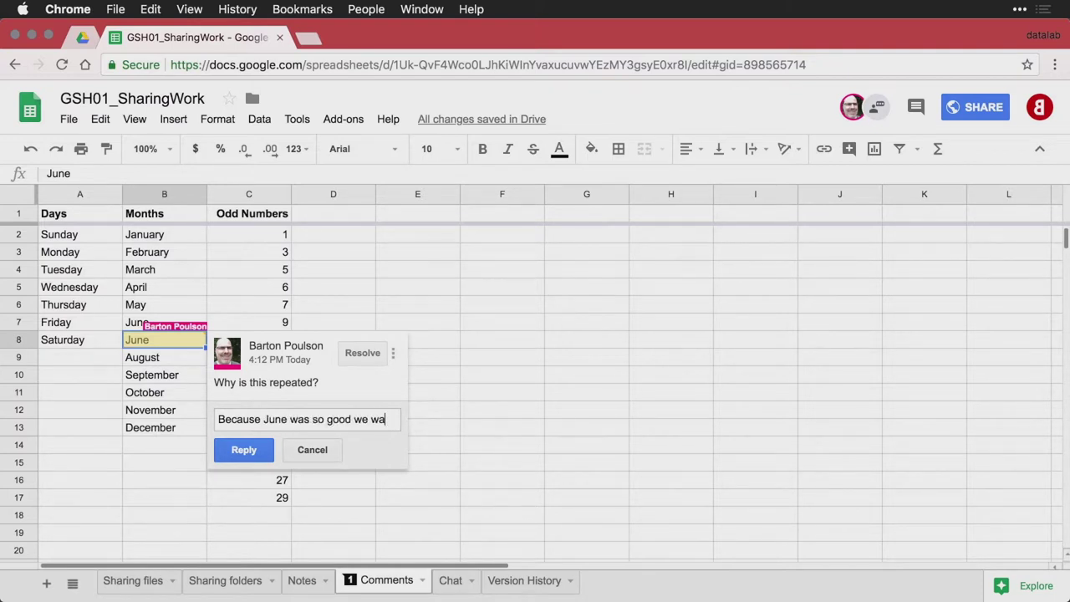
text(nted it twice.)
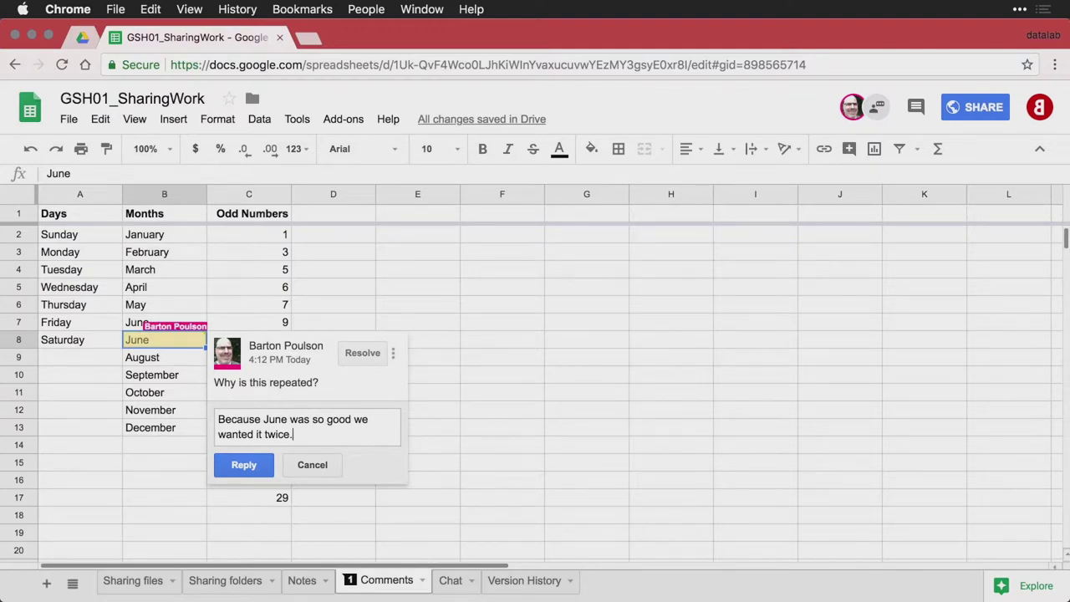
click(252, 465)
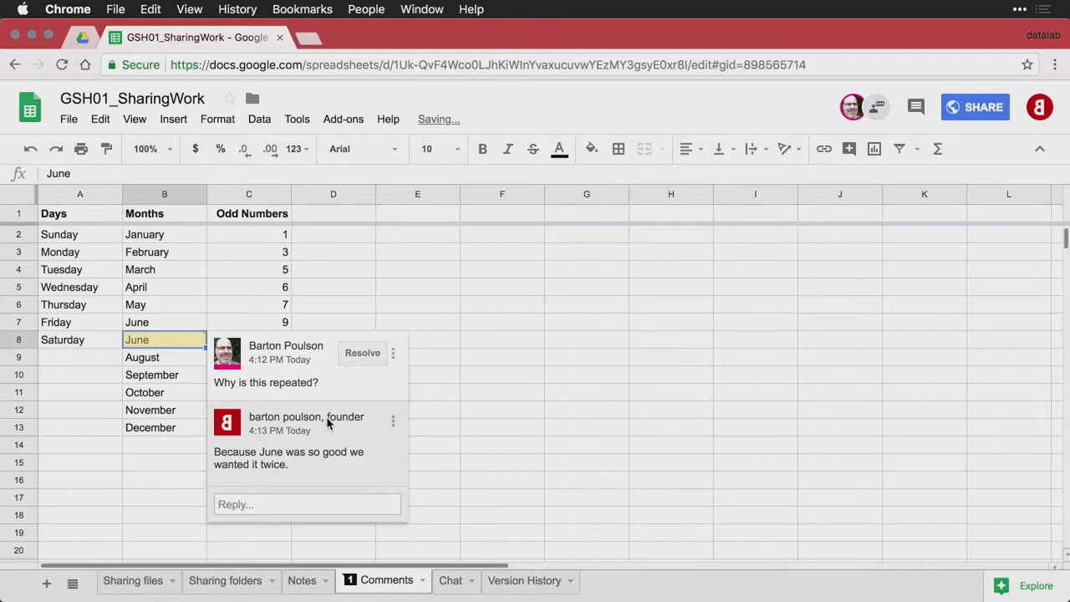
mouse_move(327, 421)
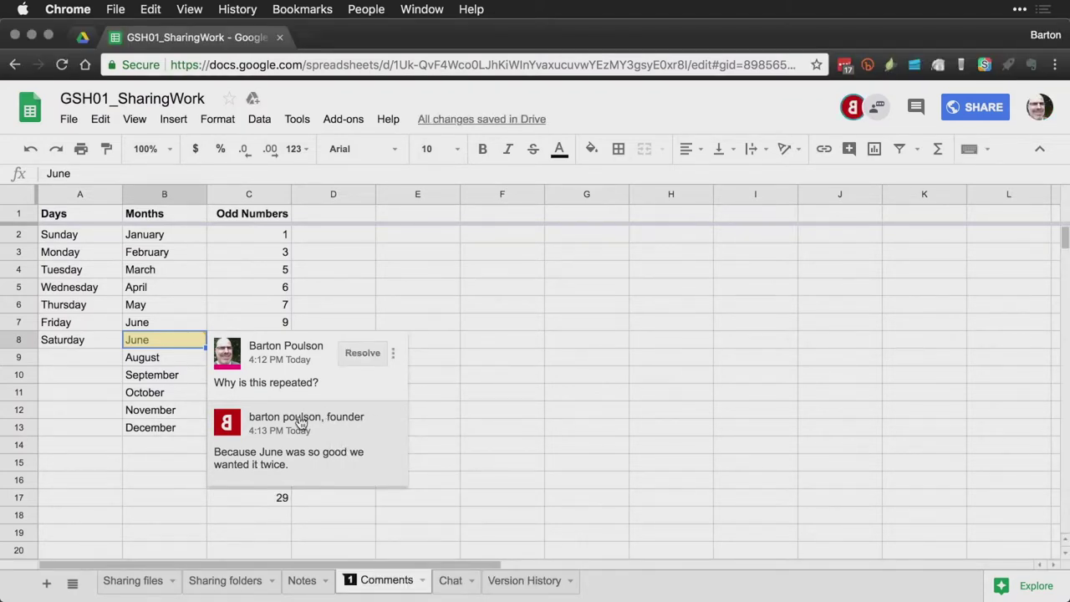
mouse_move(301, 422)
click(319, 464)
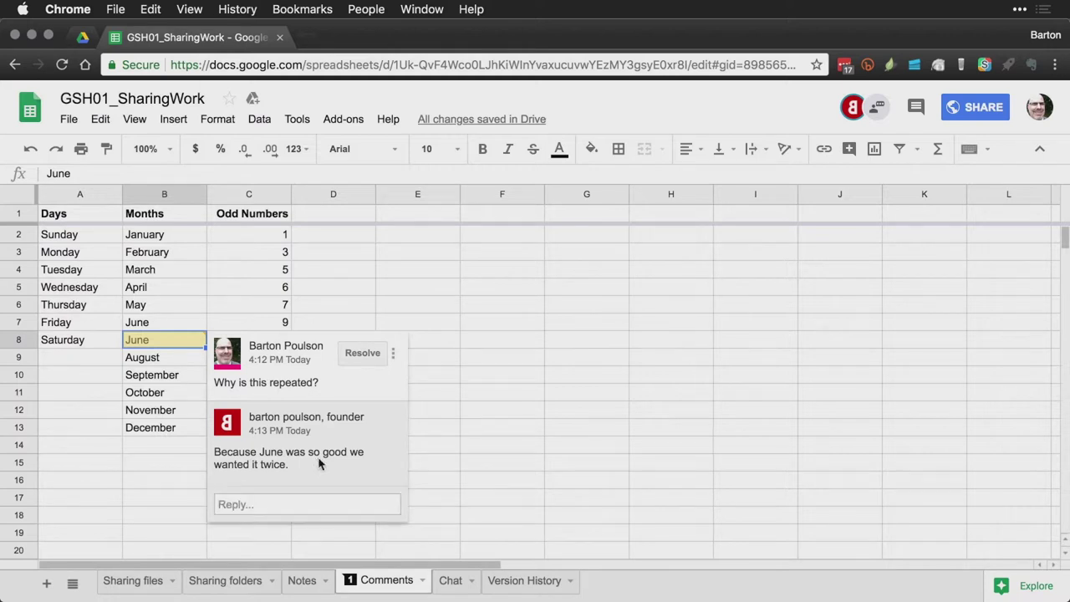
click(291, 504)
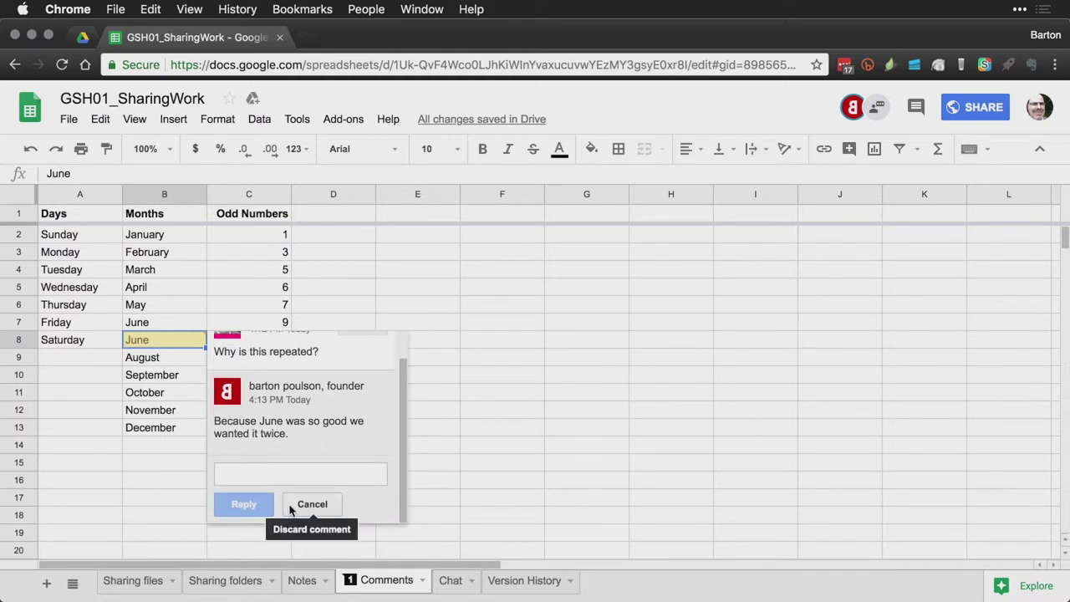
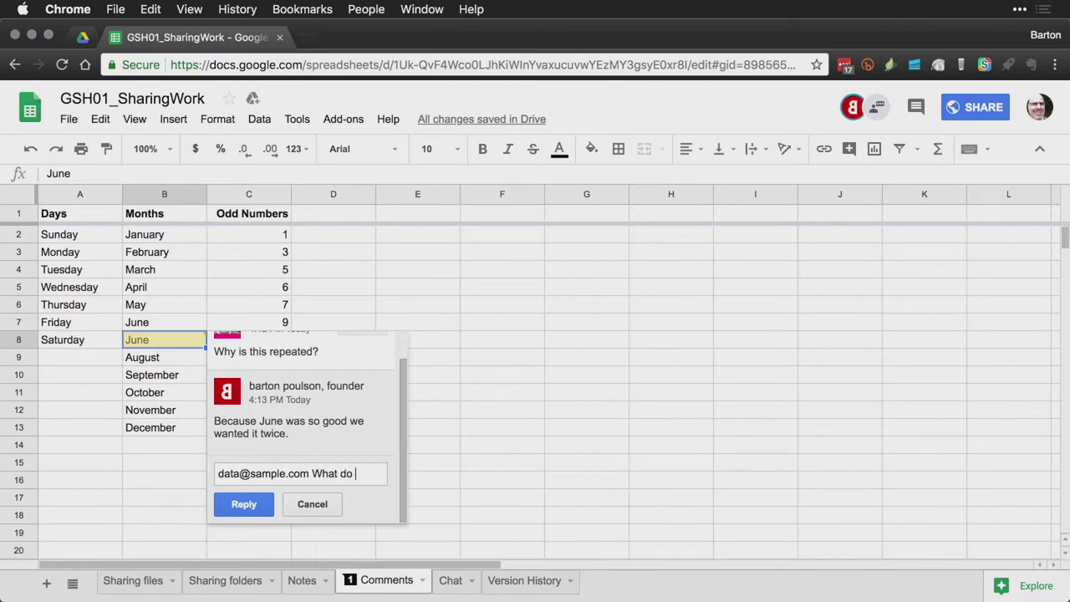
text(you think)
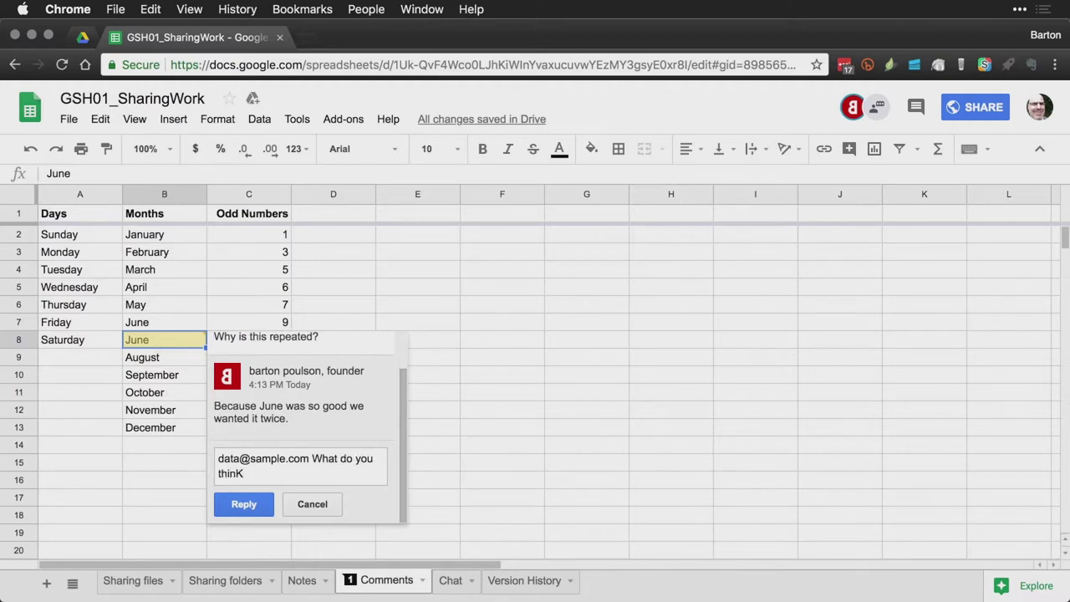
text(?)
click(312, 504)
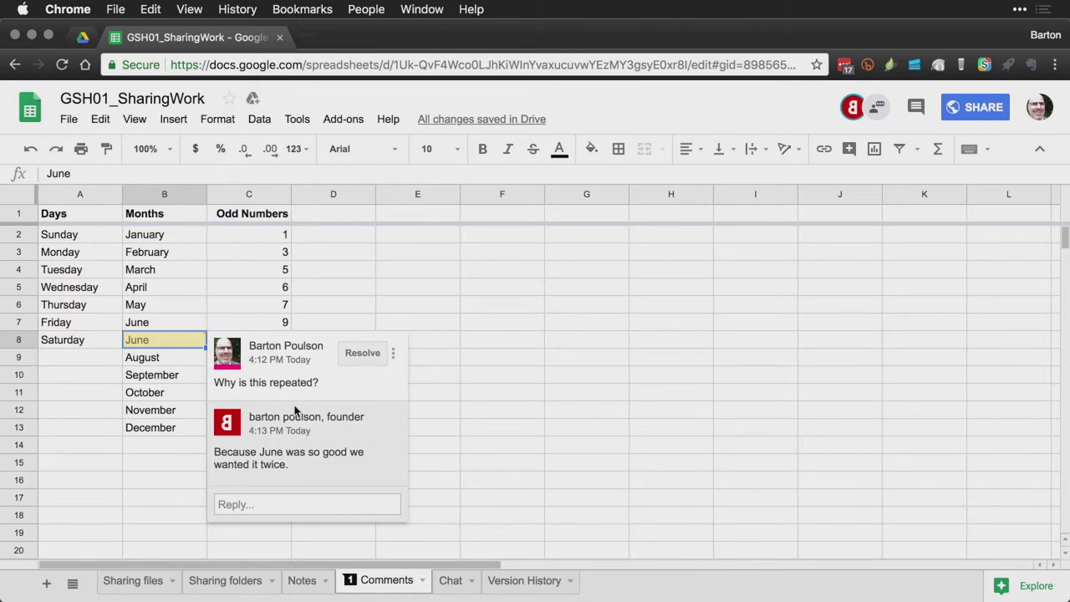
Step: Change B8 from June to July and resolve its 'Why is this repeated?' comment thread
click(159, 347)
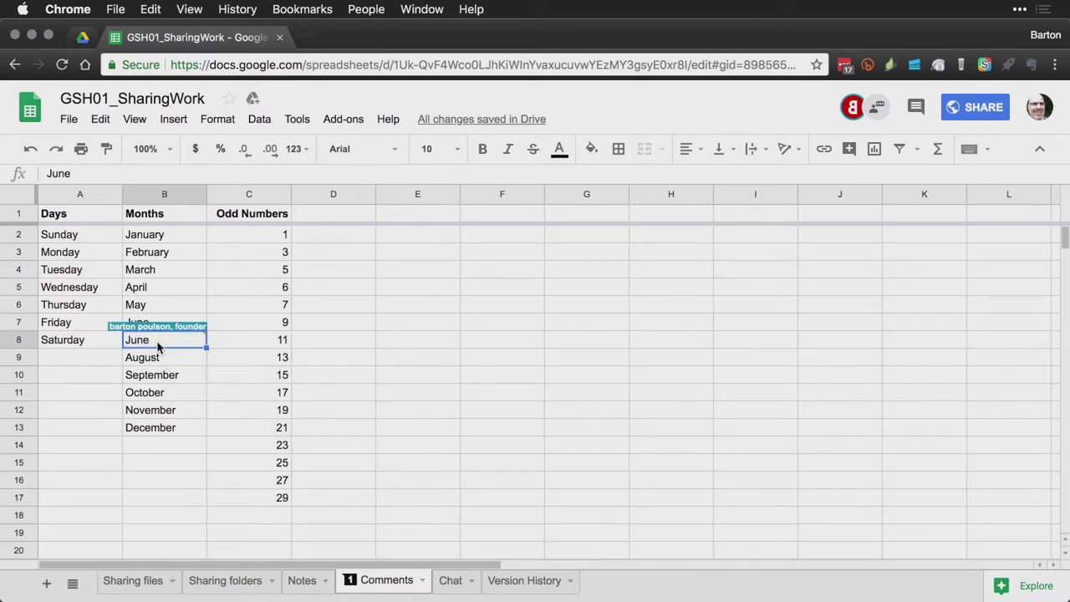
text(July)
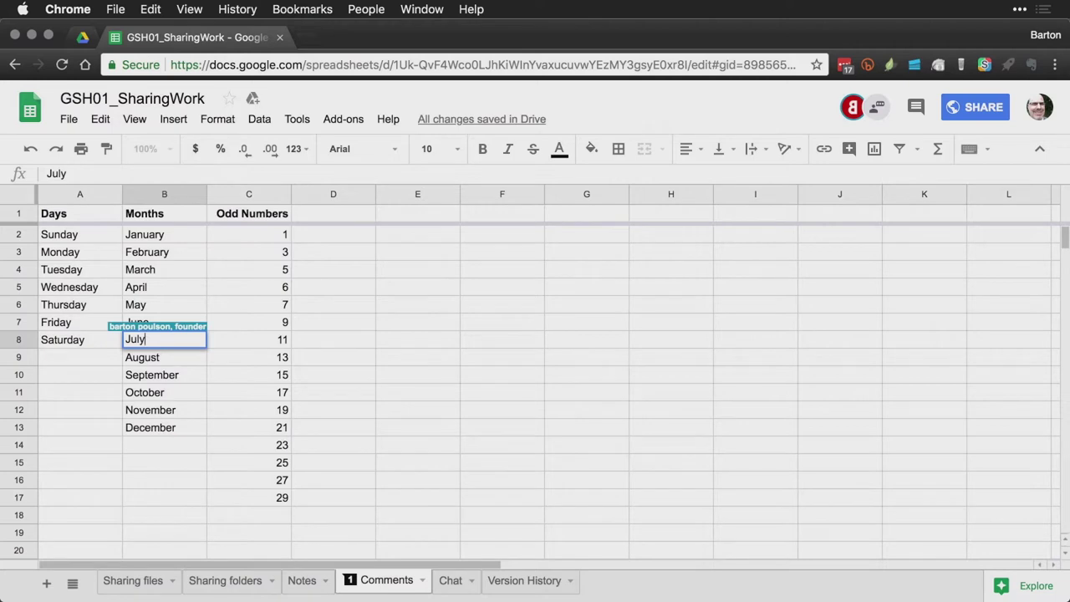
key(Return)
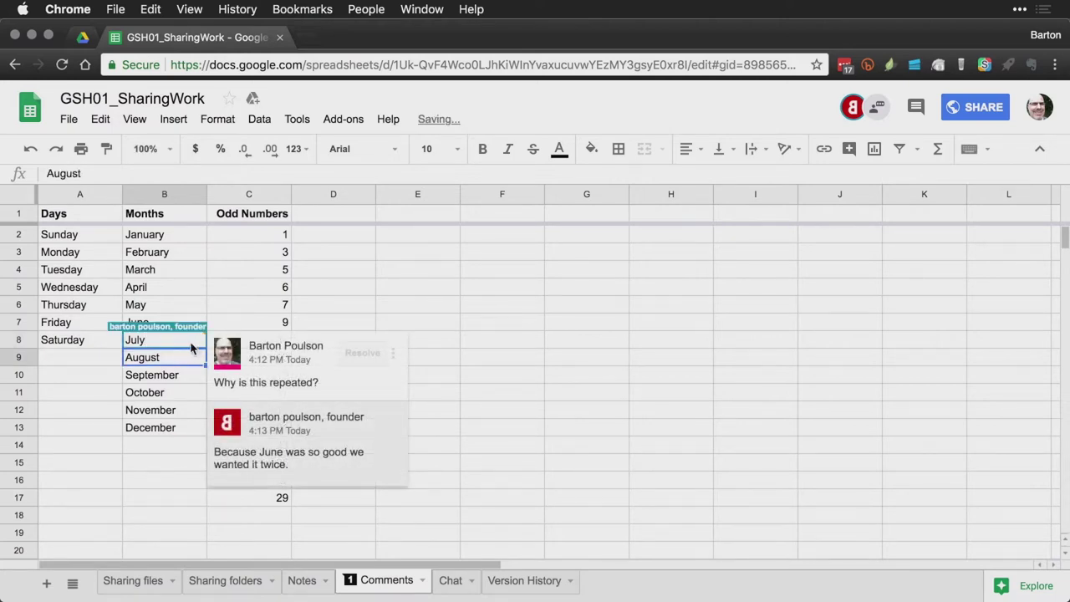
click(190, 342)
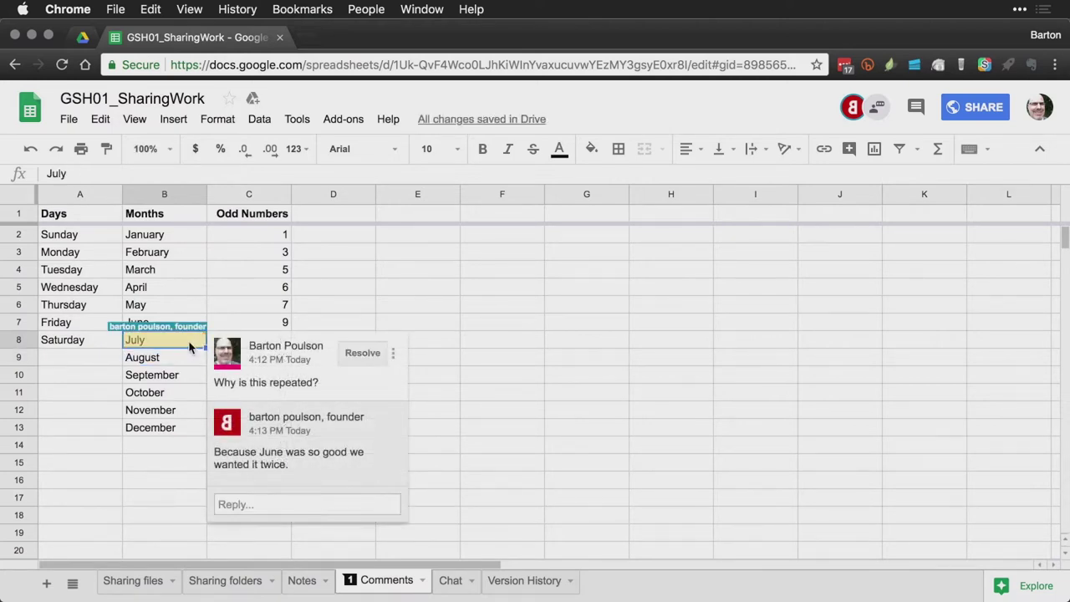
click(363, 353)
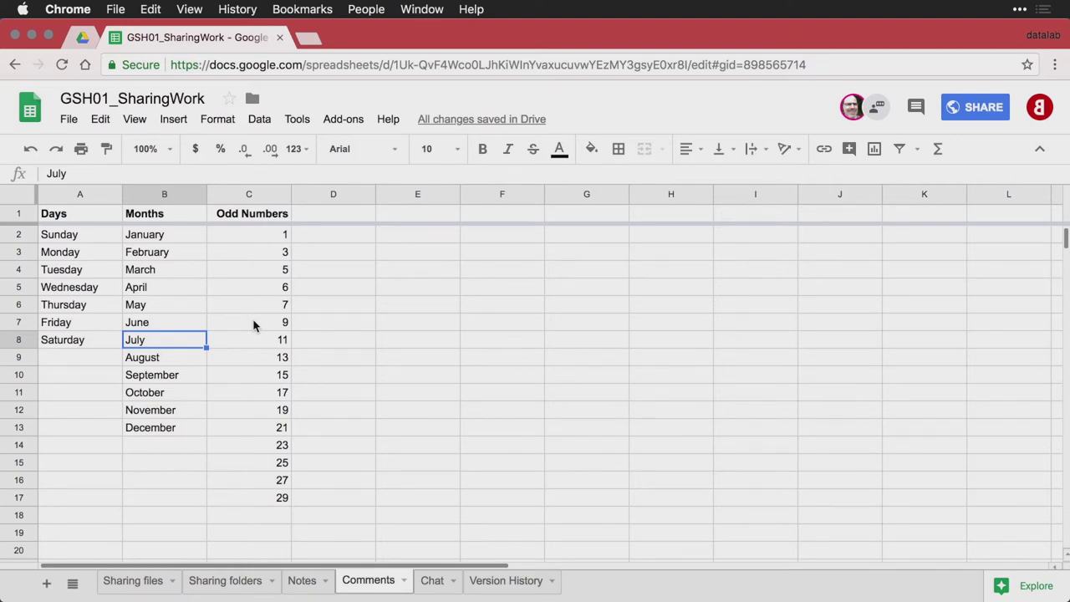
Step: Comment 'This should not be here... it's not odd.' on the 6 in cell C5
click(272, 287)
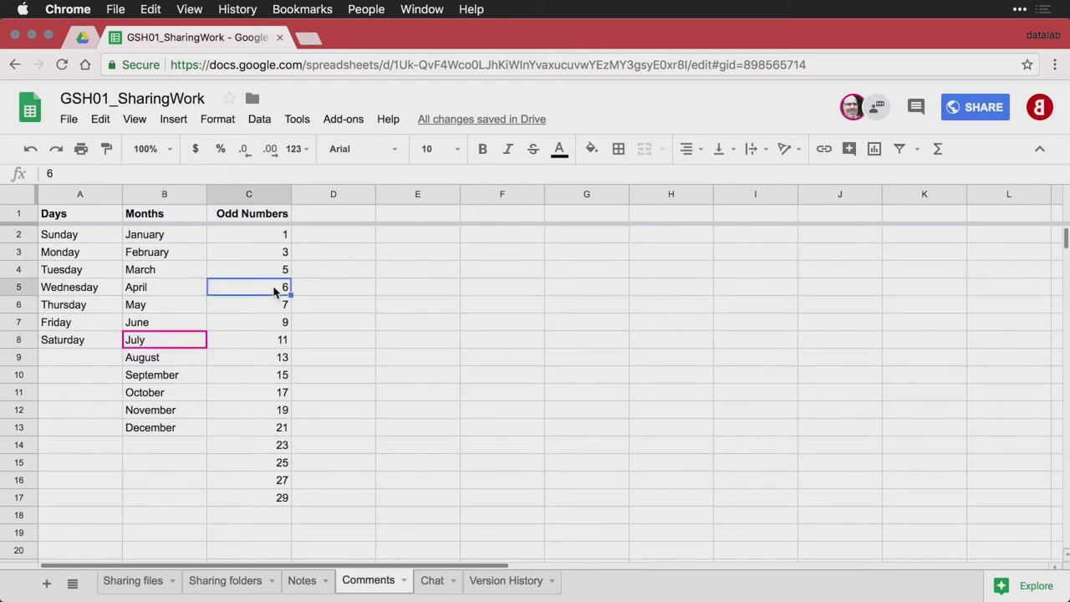
right_click(274, 290)
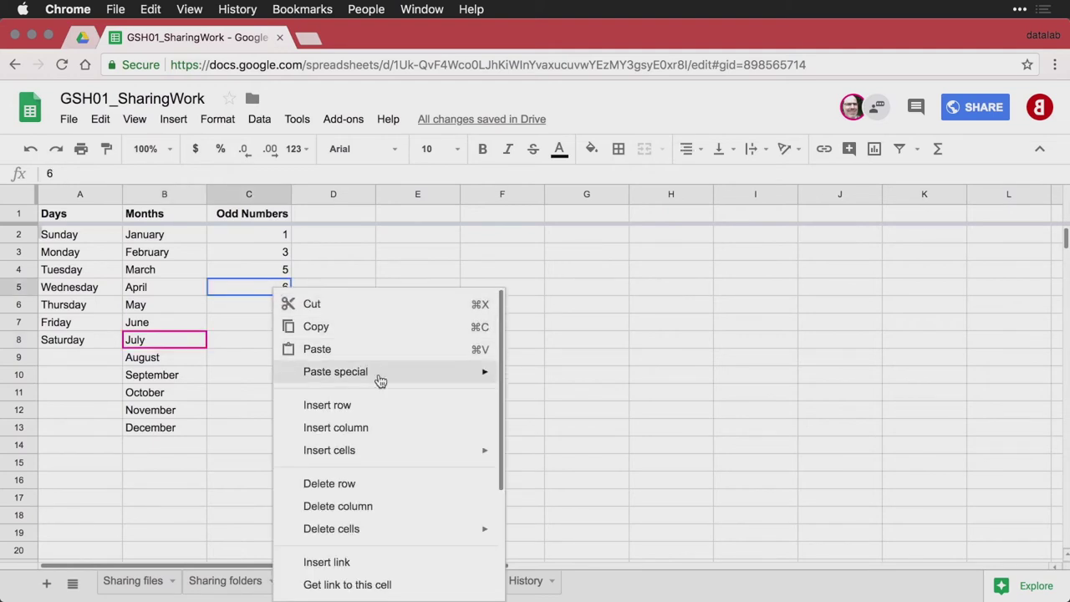
scroll(386, 428, down, 3)
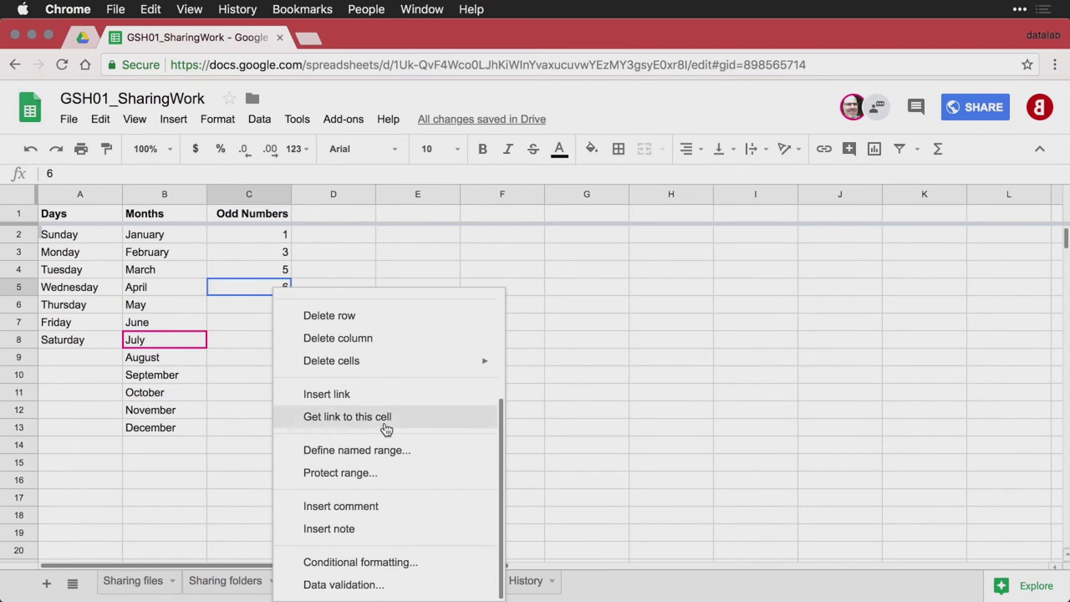
click(378, 505)
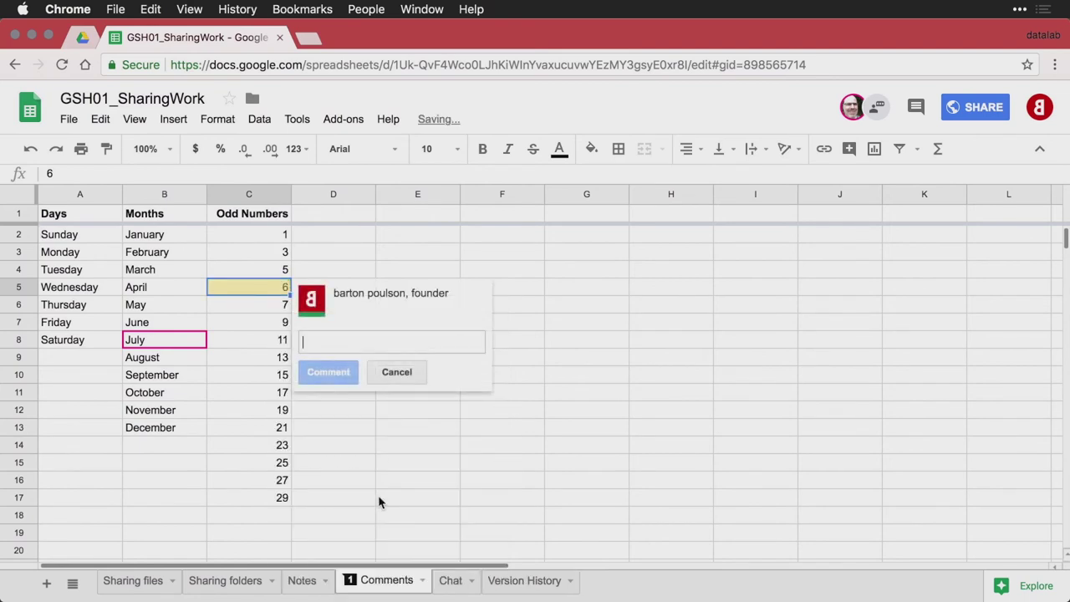
text(This should )
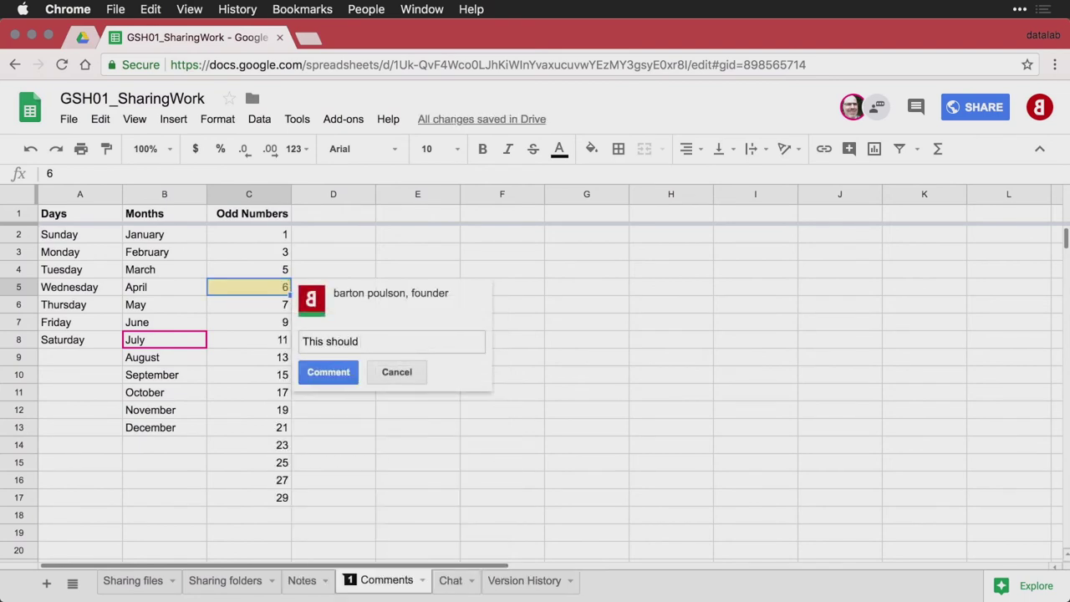
text(not be here... it's not odd.)
key(super+Return)
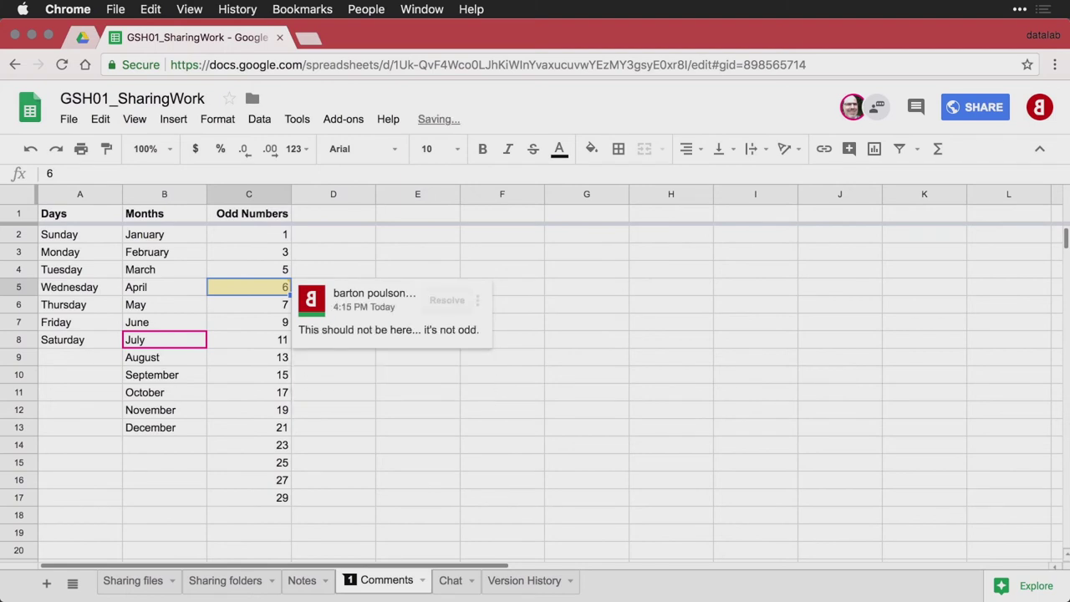
click(289, 385)
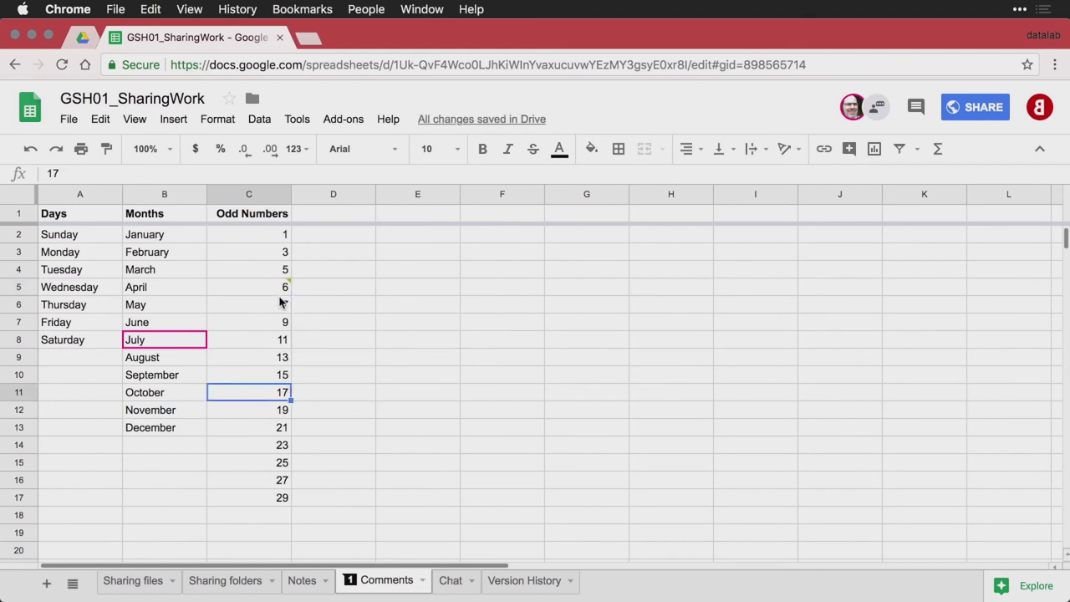
mouse_move(281, 290)
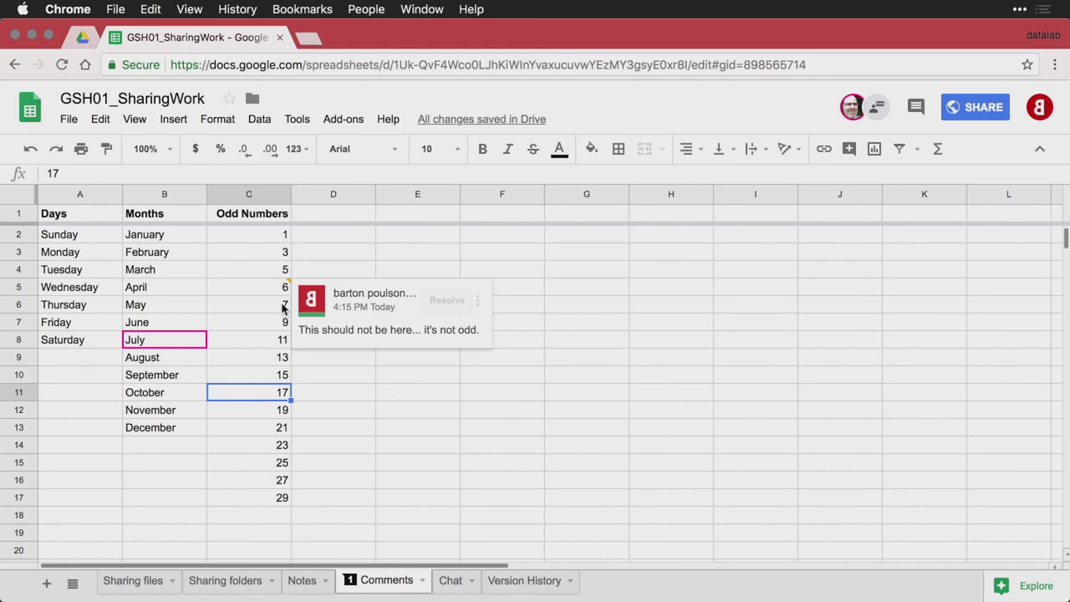